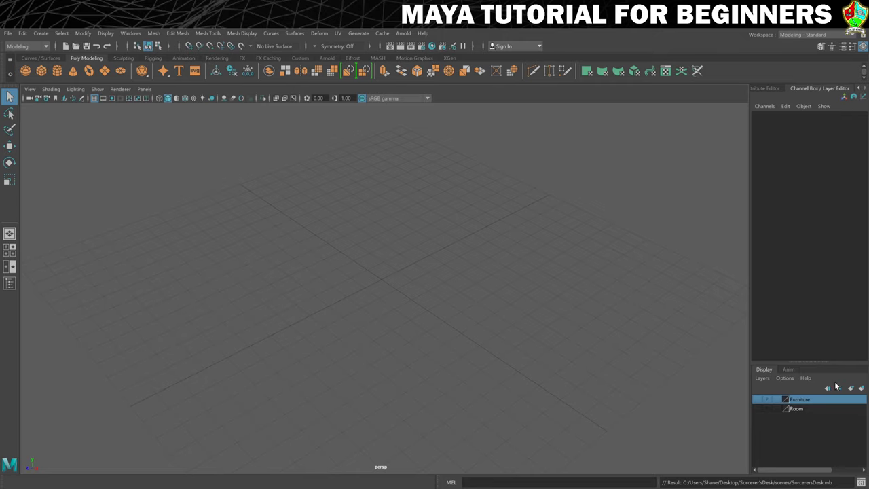
- Turn on the Room layer's visibility and frame its walls and tiled floor
{"action": "left_click", "coordinate": [756, 407]}
{"action": "scroll", "coordinate": [522, 325], "scroll_direction": "down", "scroll_amount": 6}
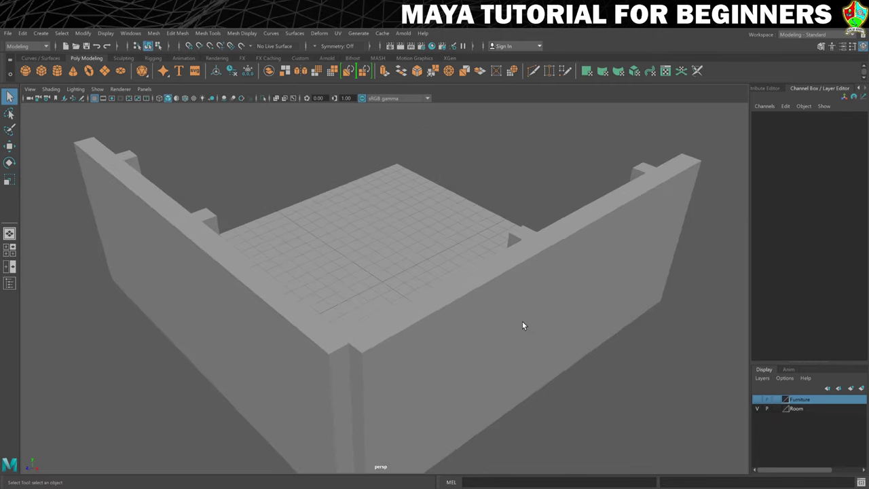
{"action": "left_click_drag", "start_coordinate": [591, 278], "coordinate": [524, 256], "text": "alt"}
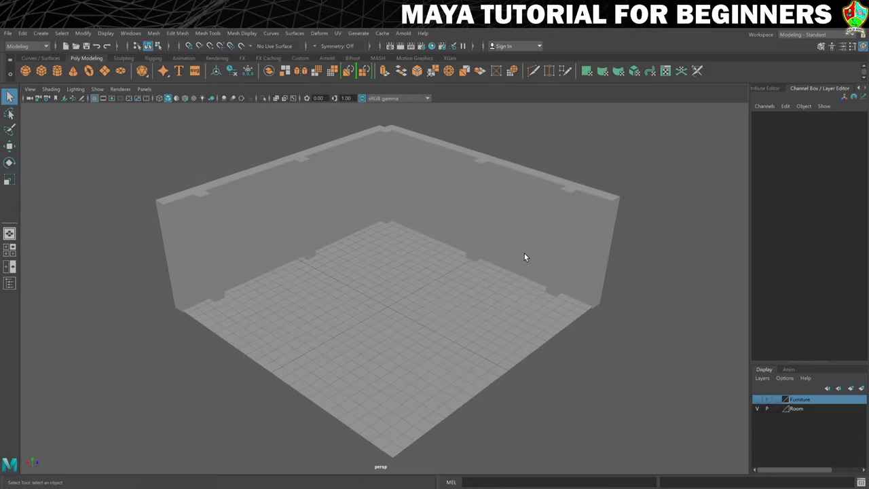
{"action": "scroll", "coordinate": [524, 256], "scroll_direction": "down", "scroll_amount": 5}
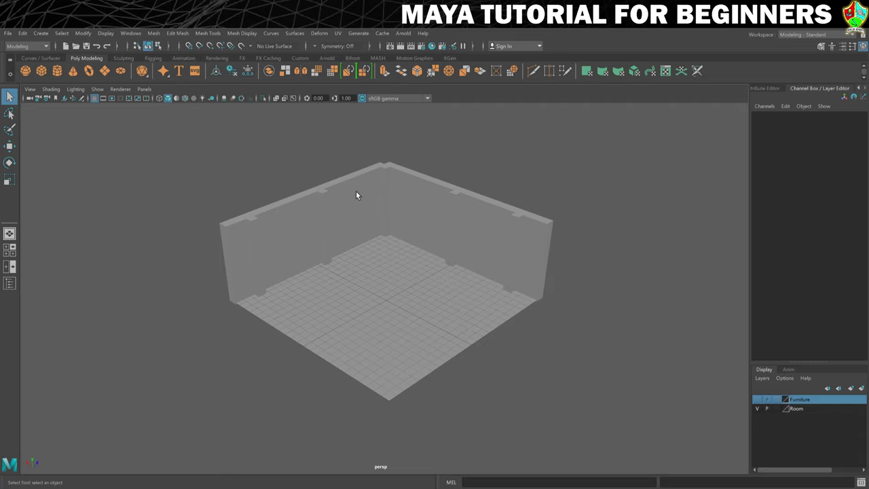
- Select the left Wall object and switch it to Face component mode
{"action": "left_click", "coordinate": [344, 205]}
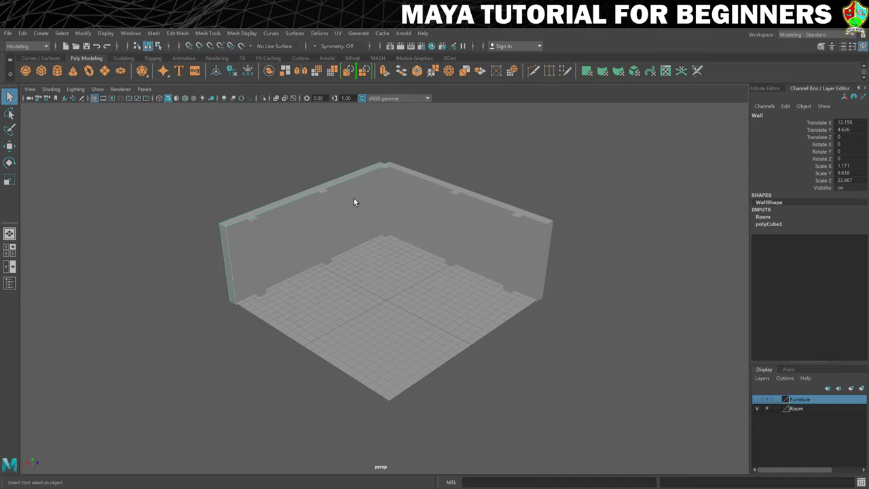
{"action": "right_click", "coordinate": [354, 198]}
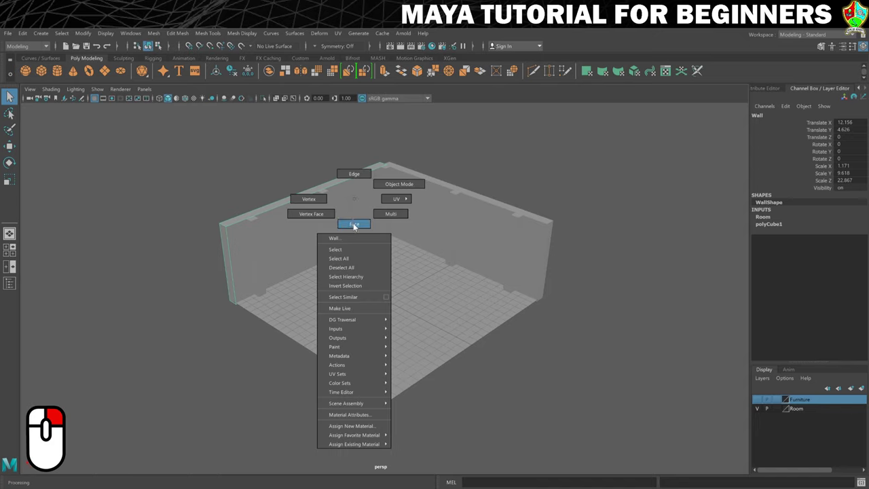
{"action": "right_click_drag", "start_coordinate": [353, 224], "coordinate": [355, 224]}
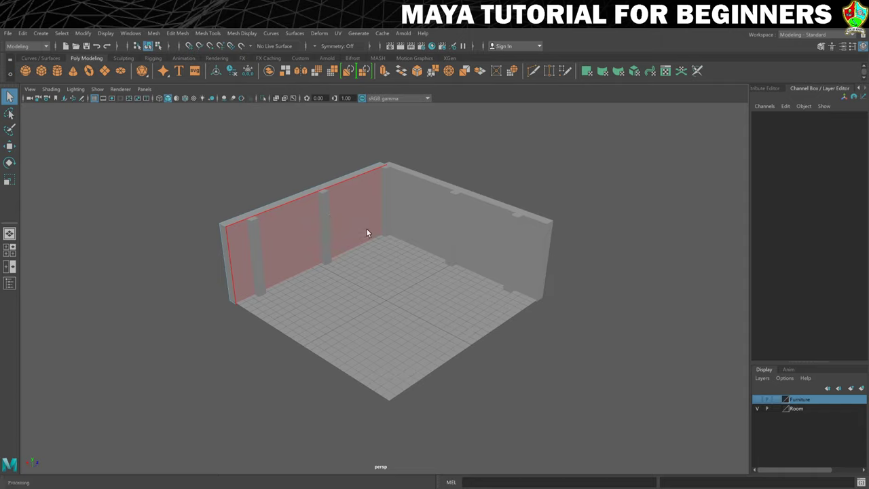
- Select the inner and outer wall faces, then reselect the faces for the window from a new angle
{"action": "left_click", "coordinate": [350, 204]}
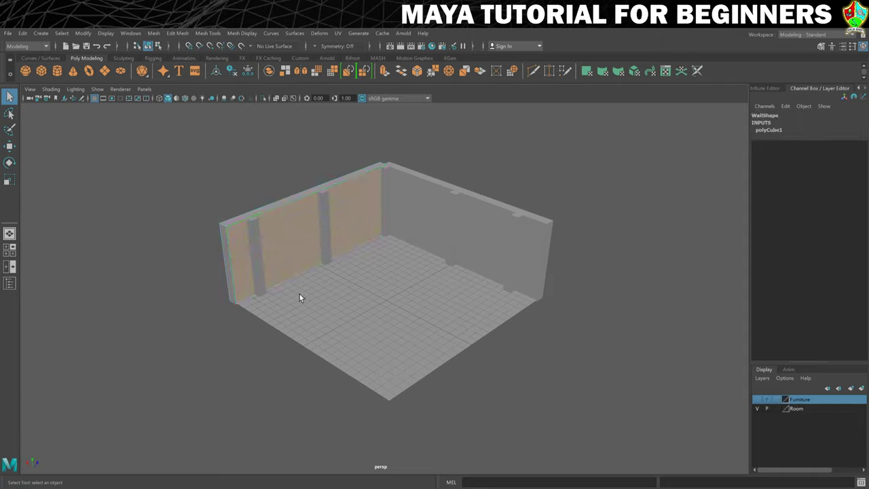
{"action": "key", "text": "F8"}
{"action": "left_click_drag", "start_coordinate": [267, 292], "coordinate": [318, 289], "text": "alt"}
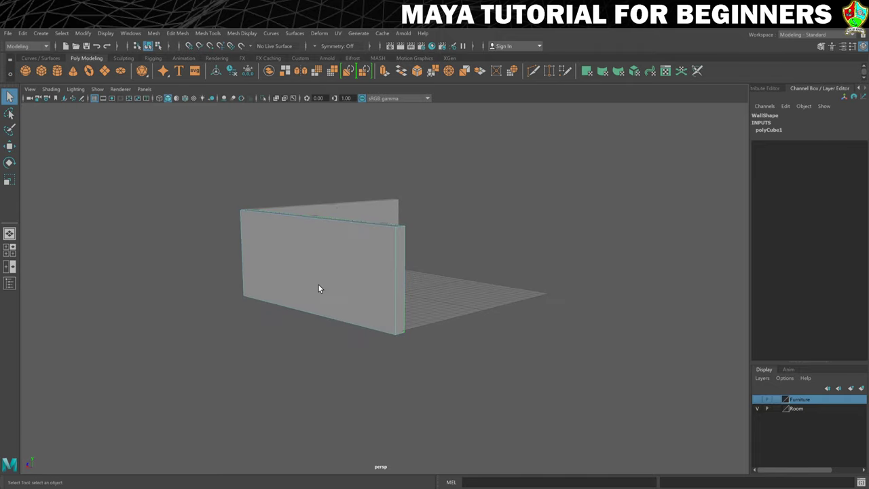
{"action": "key", "text": "F11"}
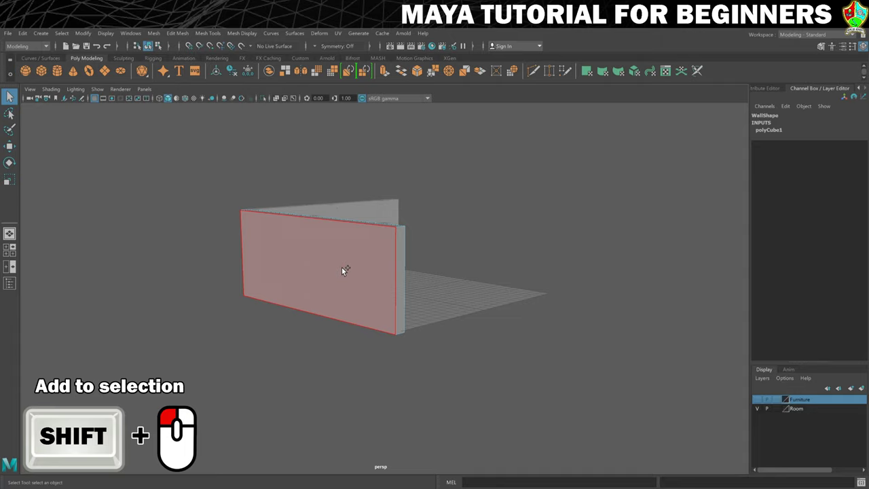
{"action": "left_click", "coordinate": [342, 267], "text": "shift"}
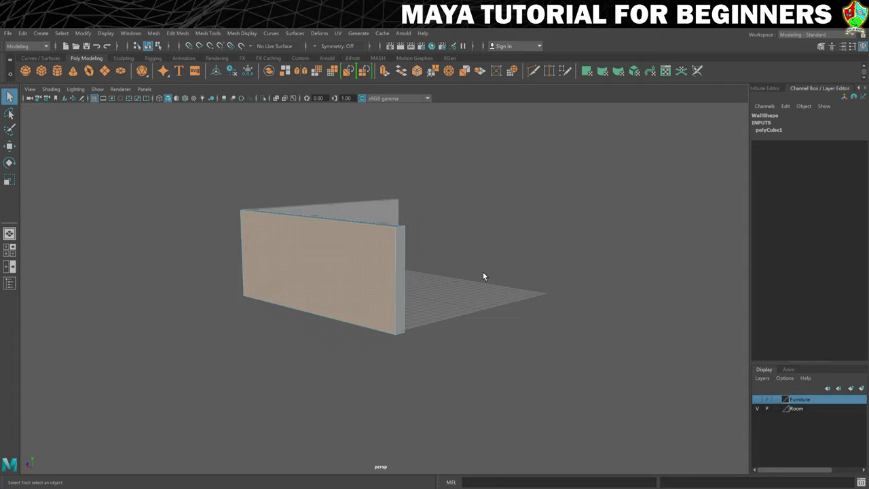
{"action": "left_click_drag", "start_coordinate": [485, 271], "coordinate": [407, 274], "text": "alt"}
{"action": "left_click", "coordinate": [383, 262]}
{"action": "left_click", "coordinate": [323, 187]}
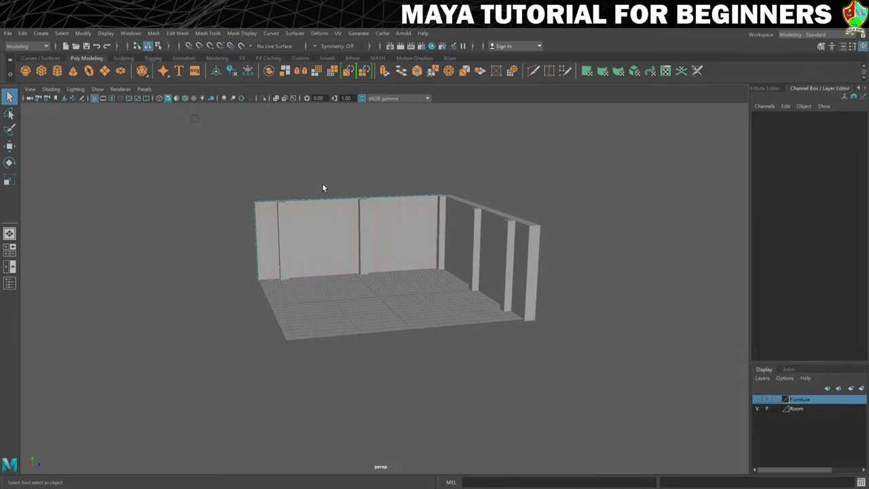
{"action": "left_click", "coordinate": [346, 241]}
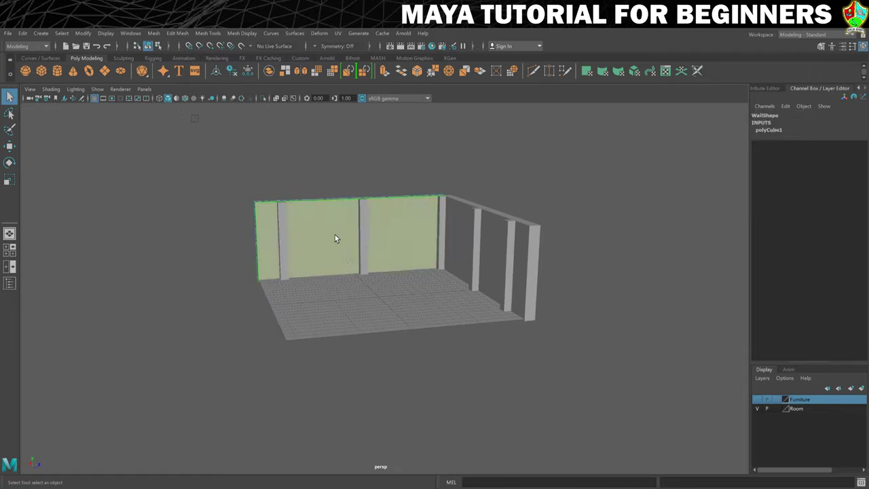
{"action": "left_click_drag", "start_coordinate": [166, 273], "coordinate": [192, 274], "text": "alt"}
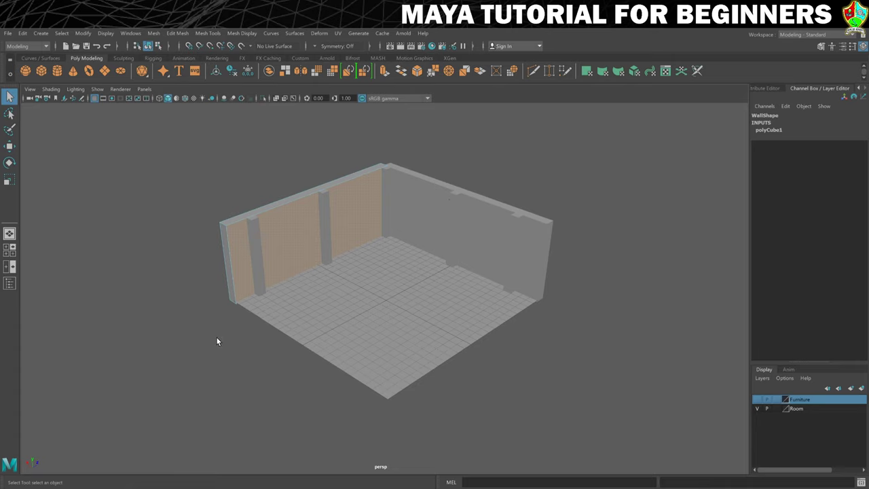
{"action": "left_click", "coordinate": [234, 249]}
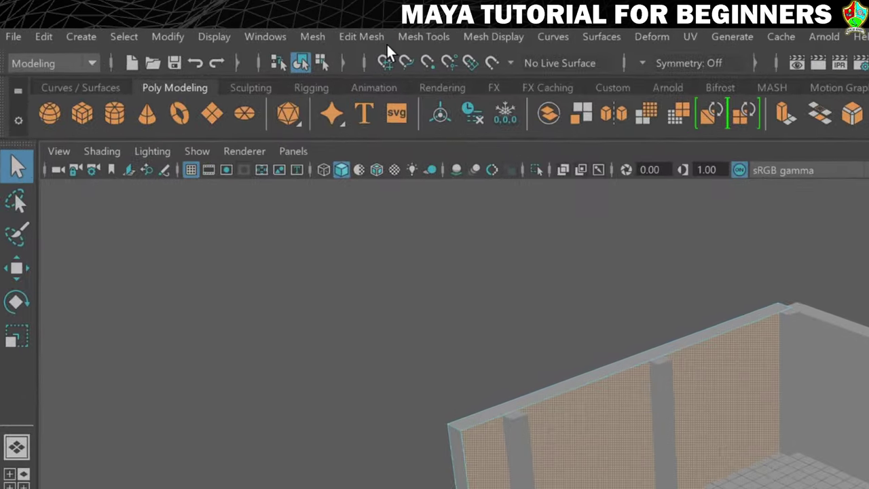
- Extrude the selected wall faces with Edit Mesh > Extrude, moving the polyExtrudeFace1 box aside
{"action": "left_click", "coordinate": [183, 33]}
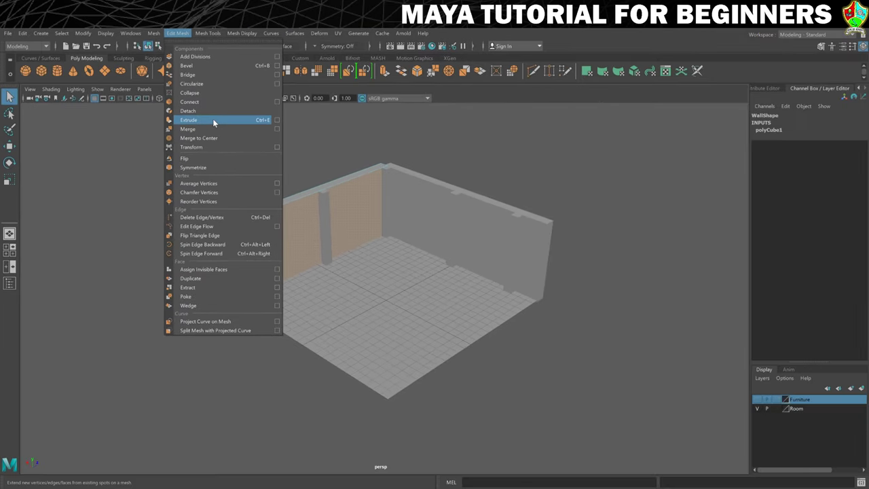
{"action": "left_click", "coordinate": [434, 213]}
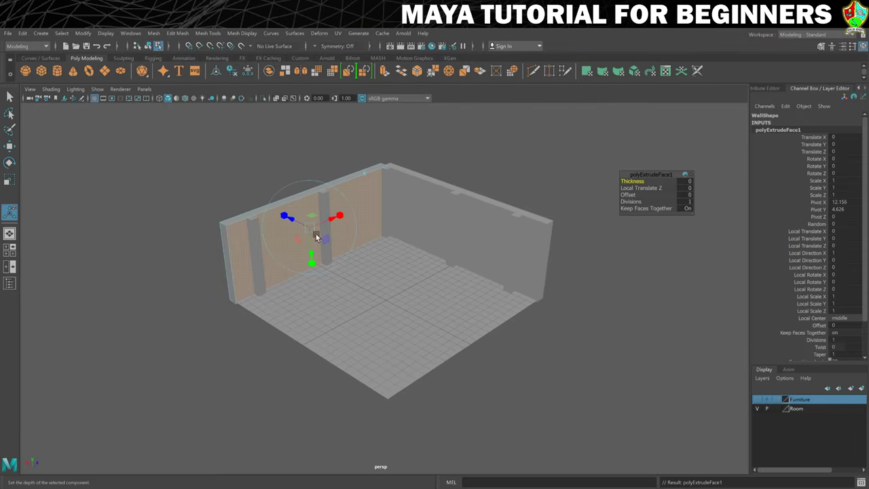
{"action": "left_click_drag", "start_coordinate": [650, 175], "coordinate": [471, 128]}
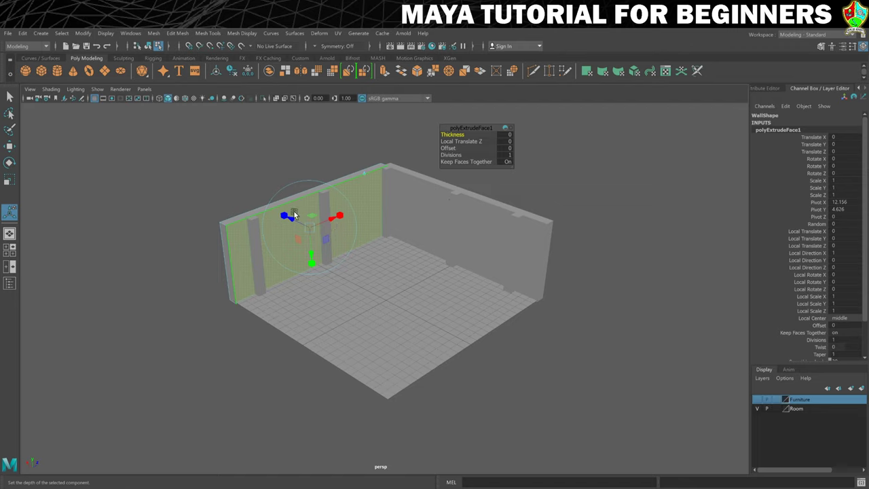
- Scale the extruded faces to 0.45 uniformly and 0.192 in X, undoing the stray vertical shift
{"action": "left_click", "coordinate": [340, 217]}
{"action": "left_click_drag", "start_coordinate": [310, 227], "coordinate": [304, 229]}
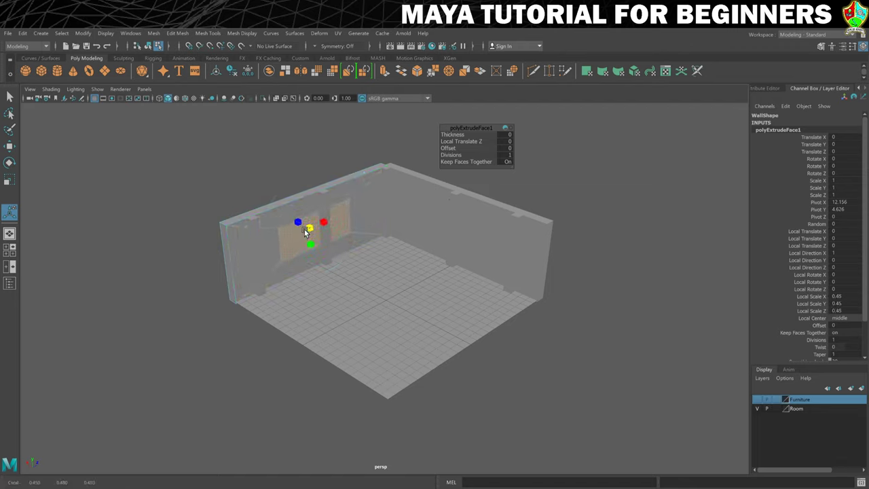
{"action": "mouse_move", "coordinate": [293, 264]}
{"action": "left_mouse_down", "text": "alt"}
{"action": "mouse_move", "coordinate": [351, 254]}
{"action": "mouse_move", "coordinate": [283, 251]}
{"action": "mouse_move", "coordinate": [287, 258]}
{"action": "left_mouse_up", "text": "alt"}
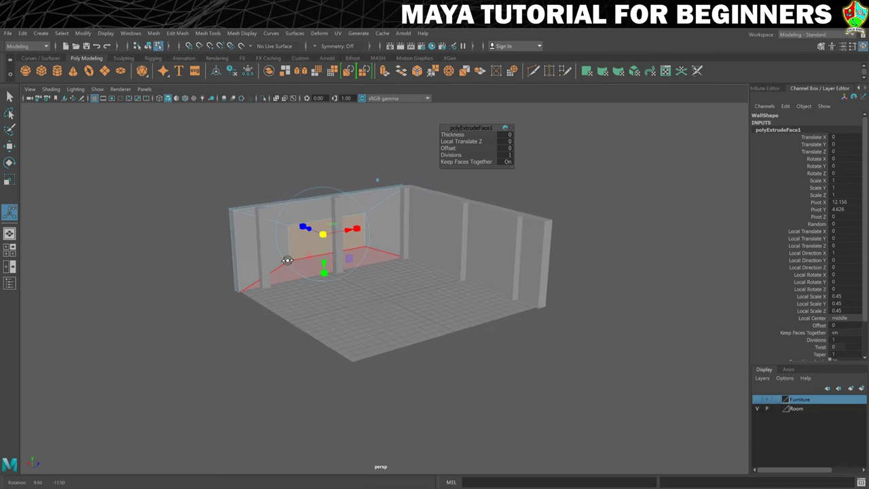
{"action": "left_click_drag", "start_coordinate": [354, 229], "coordinate": [387, 225]}
{"action": "mouse_move", "coordinate": [363, 253]}
{"action": "left_mouse_down"}
{"action": "mouse_move", "coordinate": [363, 242]}
{"action": "mouse_move", "coordinate": [364, 265]}
{"action": "mouse_move", "coordinate": [318, 253]}
{"action": "mouse_move", "coordinate": [367, 248]}
{"action": "left_mouse_up"}
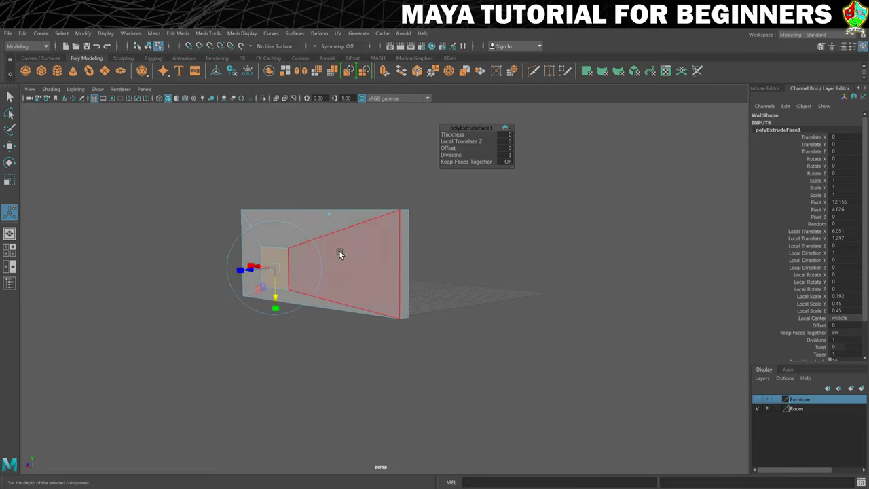
{"action": "left_click_drag", "start_coordinate": [310, 270], "coordinate": [360, 281], "text": "alt"}
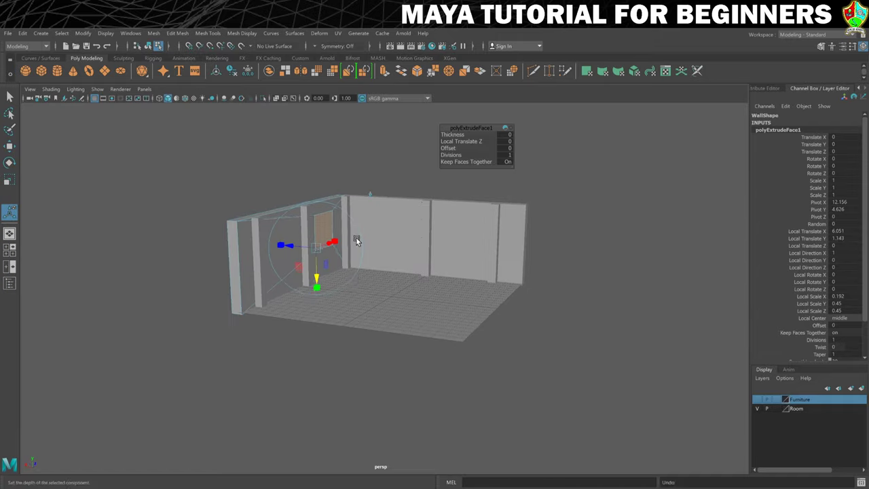
{"action": "key", "text": "ctrl+z"}
{"action": "key", "text": "ctrl+z"}
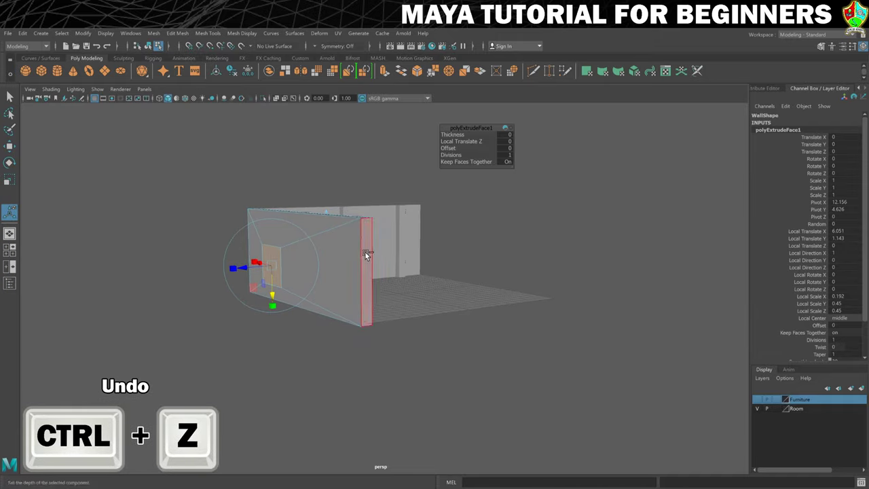
{"action": "left_click_drag", "start_coordinate": [414, 260], "coordinate": [433, 263], "text": "alt"}
{"action": "key", "text": "ctrl+z"}
{"action": "key", "text": "ctrl+z"}
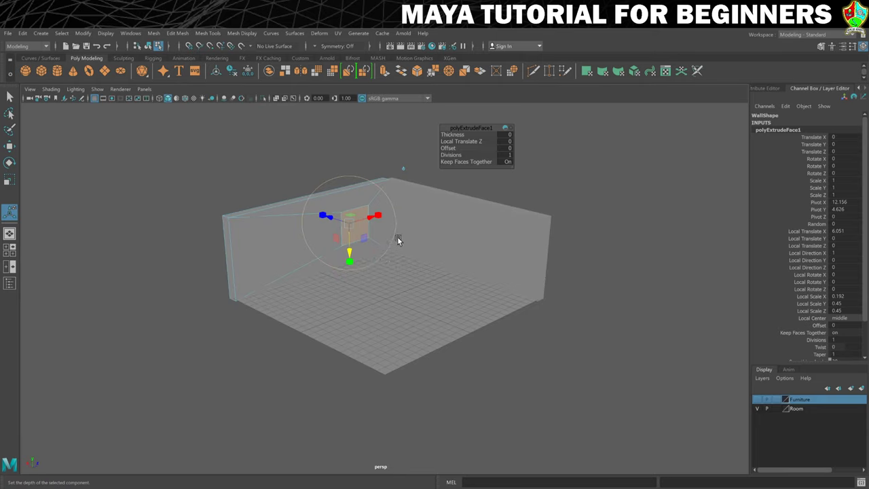
- Move the window face up the wall along Y
{"action": "left_click", "coordinate": [9, 148]}
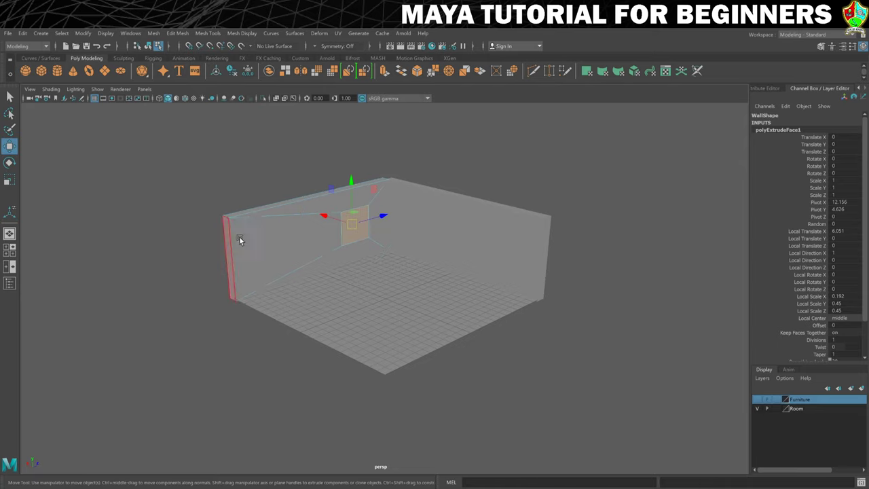
{"action": "left_click_drag", "start_coordinate": [351, 180], "coordinate": [351, 170]}
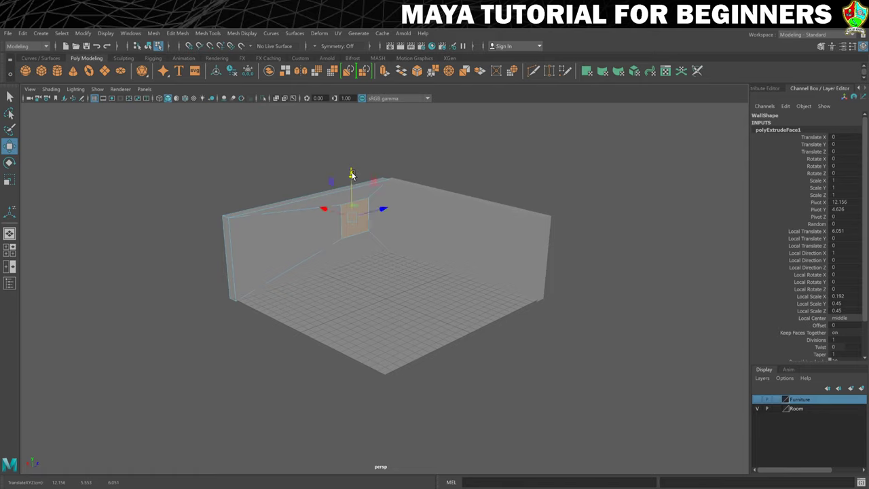
{"action": "mouse_move", "coordinate": [305, 265]}
{"action": "left_mouse_down", "text": "alt"}
{"action": "mouse_move", "coordinate": [364, 260]}
{"action": "mouse_move", "coordinate": [288, 263]}
{"action": "left_mouse_up", "text": "alt"}
- Enlarge the window face with the uniform scale handle and reselect it
{"action": "key", "text": "r"}
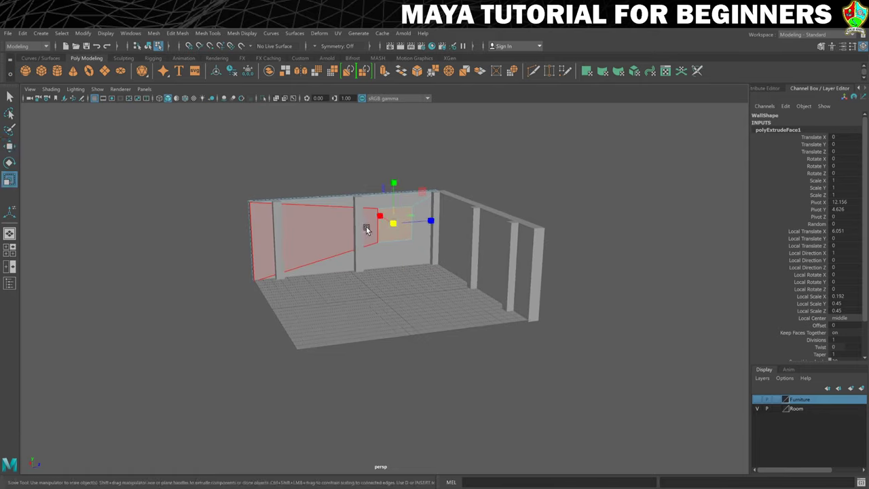
{"action": "left_click_drag", "start_coordinate": [390, 222], "coordinate": [402, 224]}
{"action": "key", "text": "ctrl+e"}
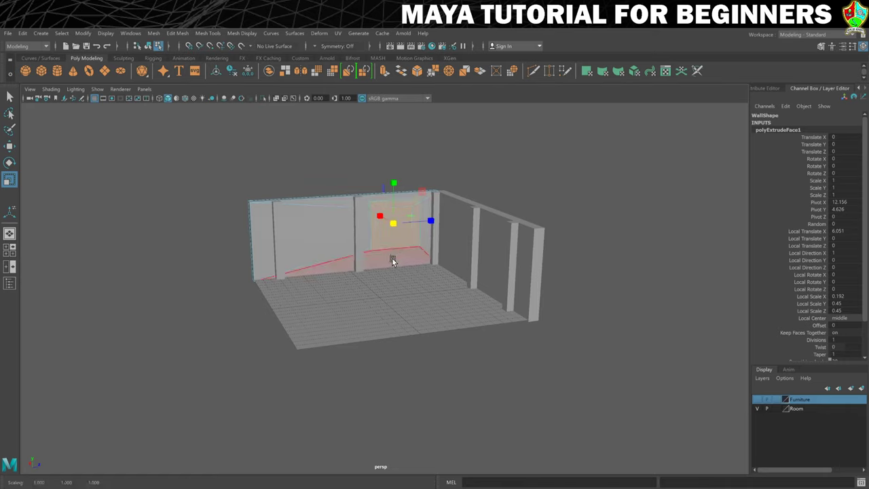
{"action": "mouse_move", "coordinate": [384, 258]}
{"action": "left_mouse_down", "text": "alt"}
{"action": "mouse_move", "coordinate": [463, 251]}
{"action": "mouse_move", "coordinate": [382, 256]}
{"action": "mouse_move", "coordinate": [390, 254]}
{"action": "left_mouse_up", "text": "alt"}
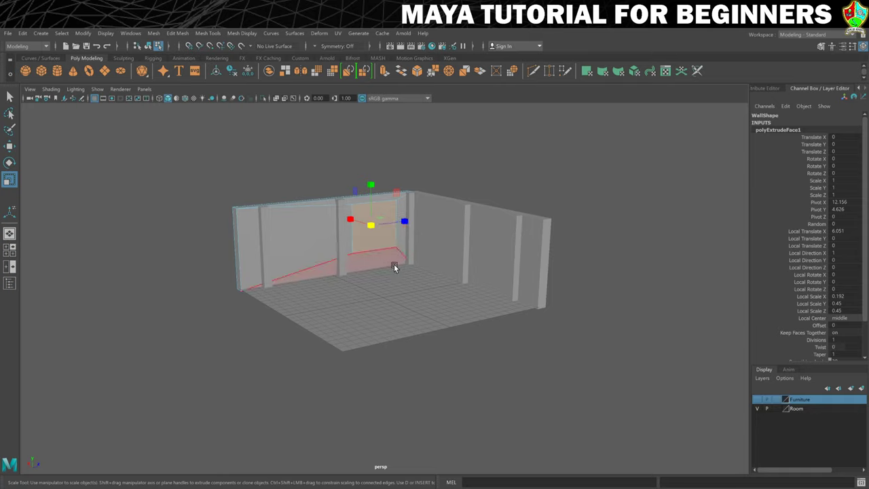
{"action": "left_click", "coordinate": [375, 216]}
{"action": "left_click_drag", "start_coordinate": [378, 263], "coordinate": [343, 252], "text": "alt"}
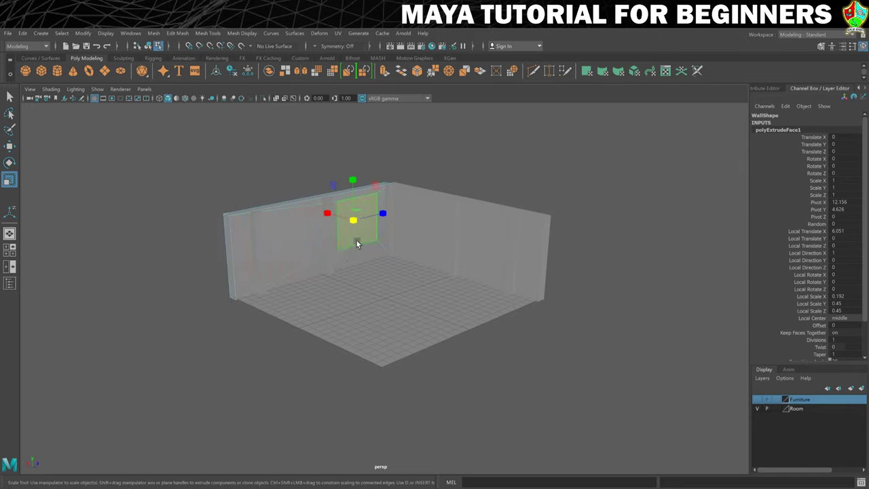
- Delete the selected window face and inspect the resulting opening in the wall
{"action": "key", "text": "Delete"}
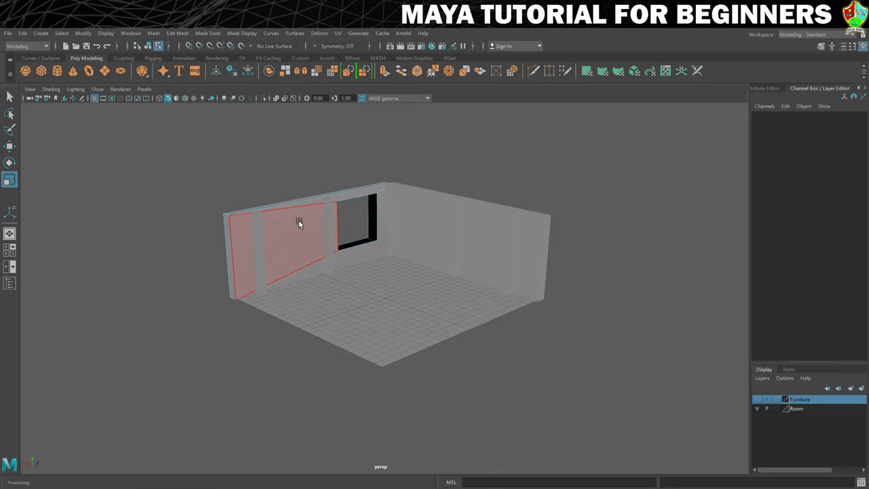
{"action": "scroll", "coordinate": [306, 226], "scroll_direction": "up", "scroll_amount": 10}
{"action": "left_click_drag", "start_coordinate": [304, 211], "coordinate": [338, 194], "text": "alt"}
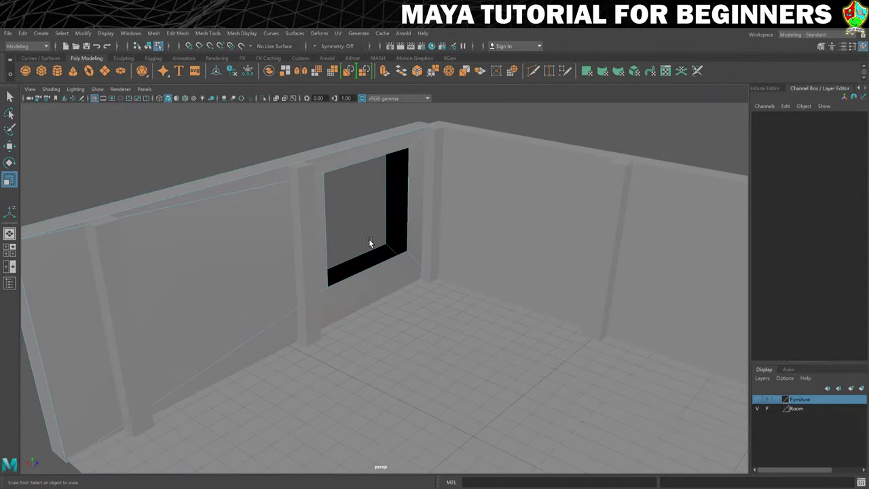